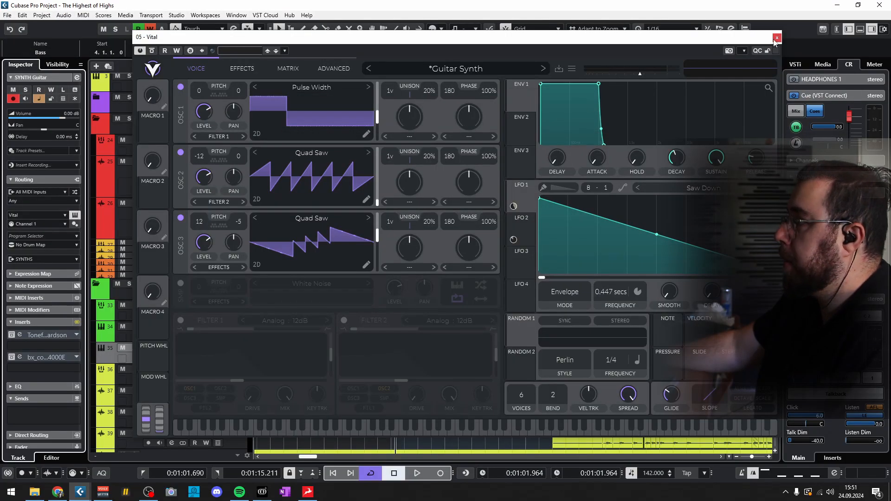
- Close the Vital window and mute the SYNTHS folder track
left_click(776, 37)
left_click_drag(236, 341, 245, 304)
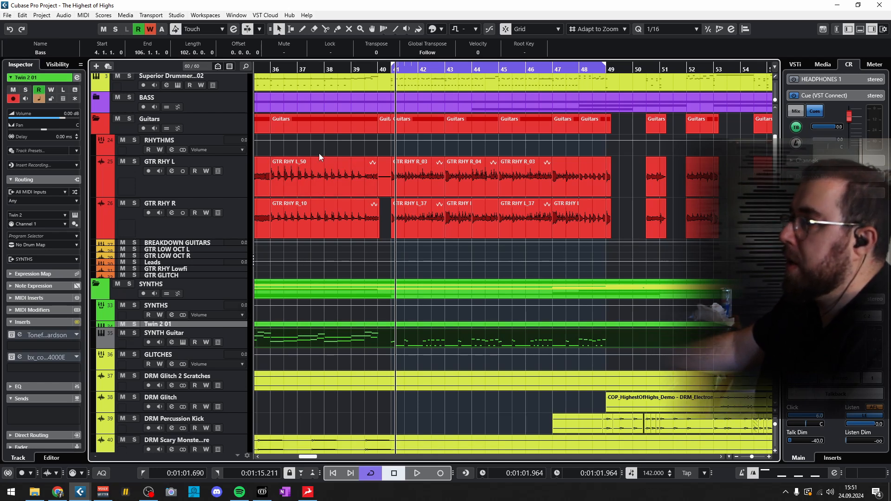
left_click(117, 284)
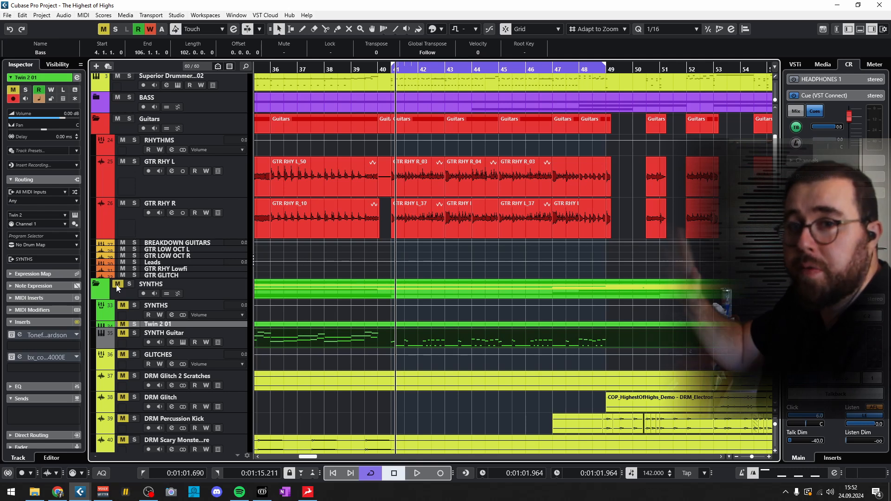
- Play the section from about bar 40 to bar 49 without the synths, turn off the cycle and stop playback
double_click(359, 69)
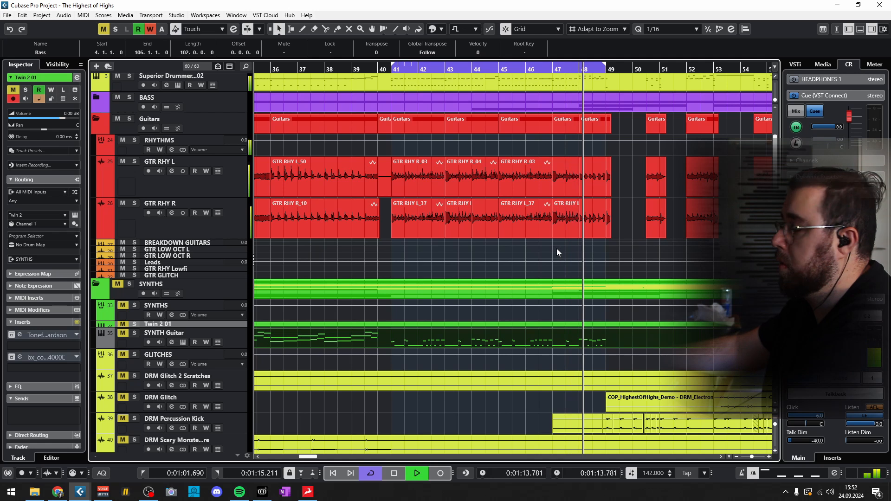
key("KP_Divide")
key("space")
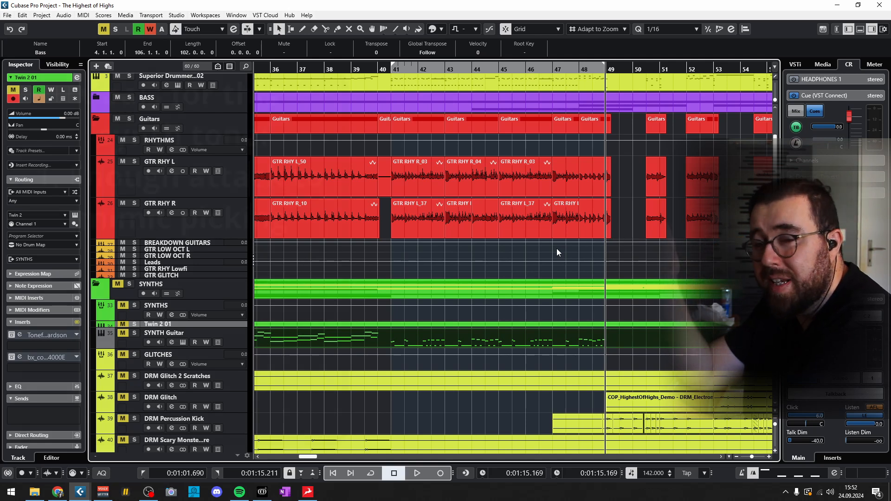
- Examine the picking transients in the GTR RHY L and GTR RHY R waveforms from bar 41 onward
scroll(397, 187, "up", 1)
scroll(408, 207, "up", 2)
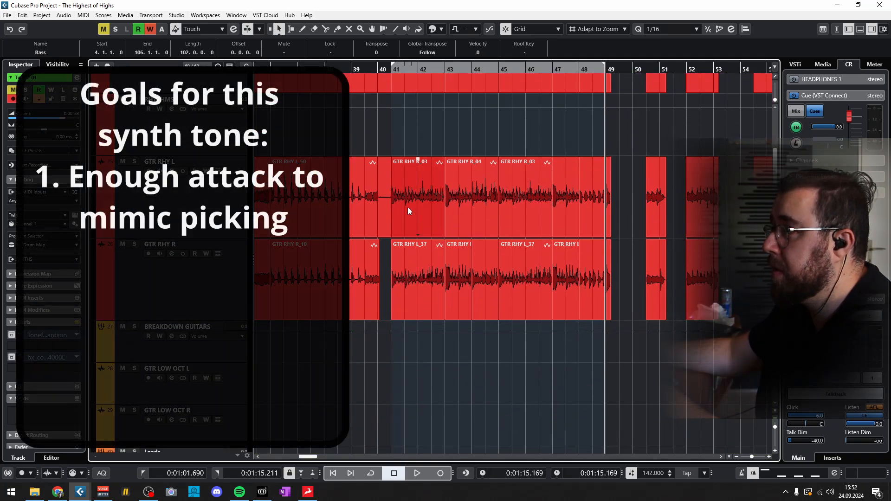
scroll(408, 213, "up", 4)
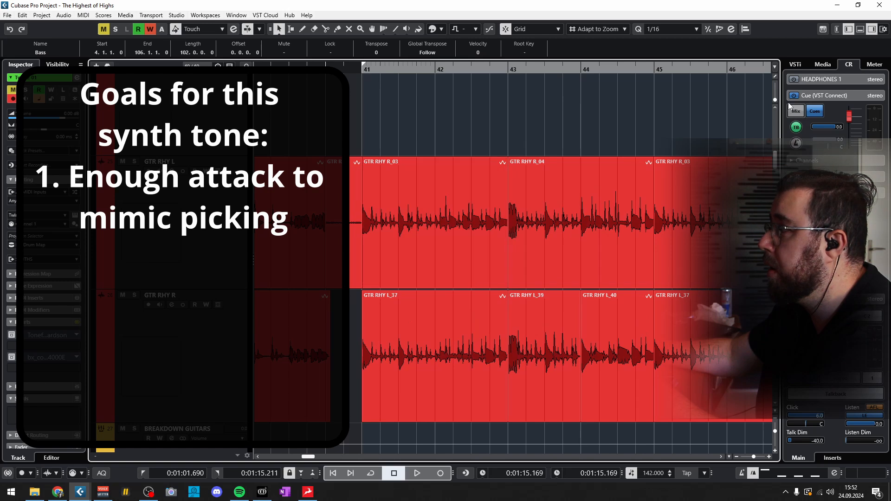
left_click_drag(774, 102, 775, 99)
scroll(390, 224, "up", 6)
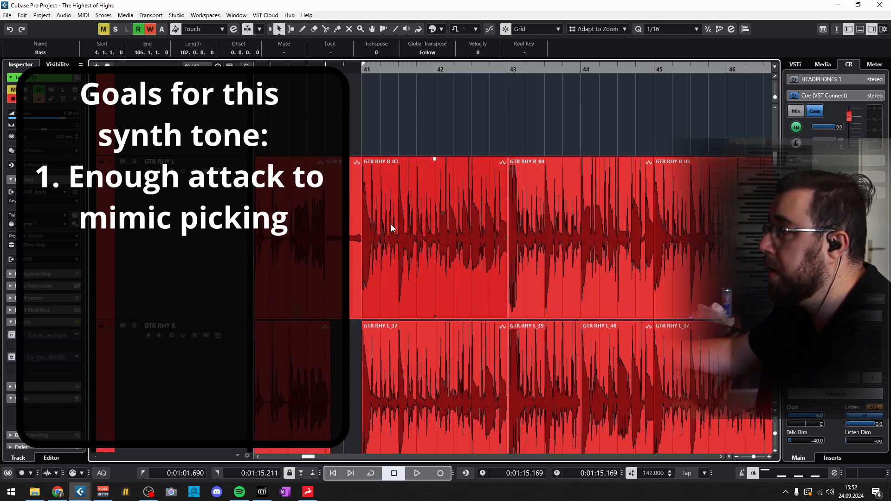
left_click_drag(471, 179, 492, 169)
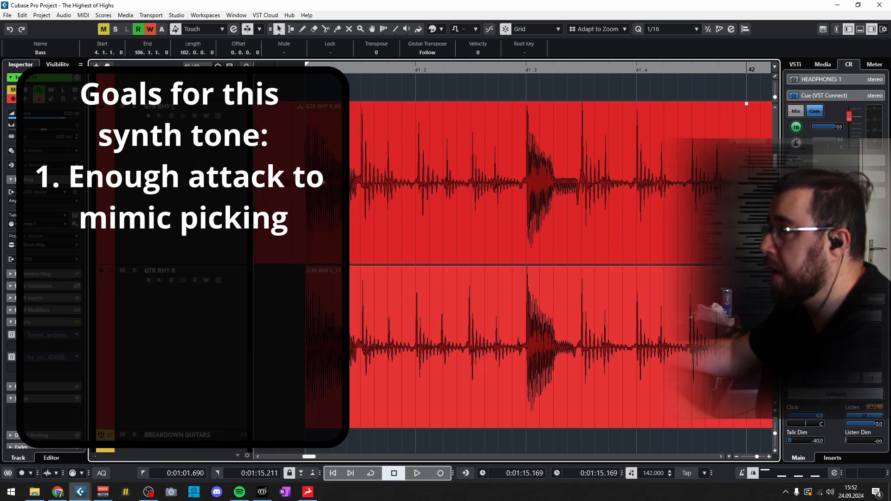
scroll(447, 208, "down", 6)
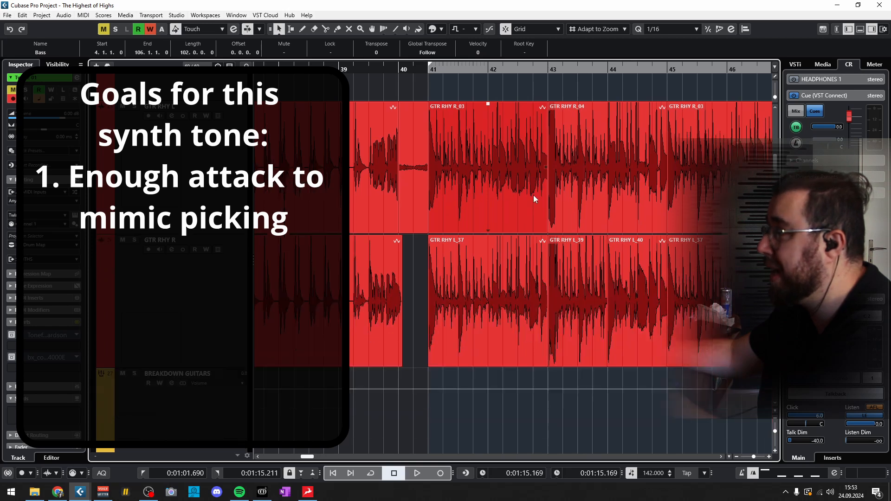
left_click_drag(604, 203, 446, 191)
- Select the SYNTH Guitar track, turn the cycle on and inspect its MIDI notes from bar 41 in the Key Editor
scroll(446, 190, "down", 1)
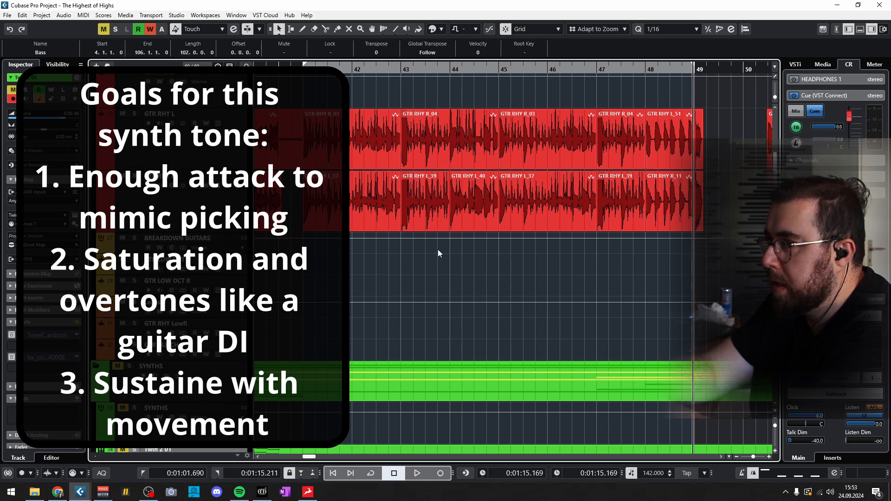
scroll(438, 250, "down", 3)
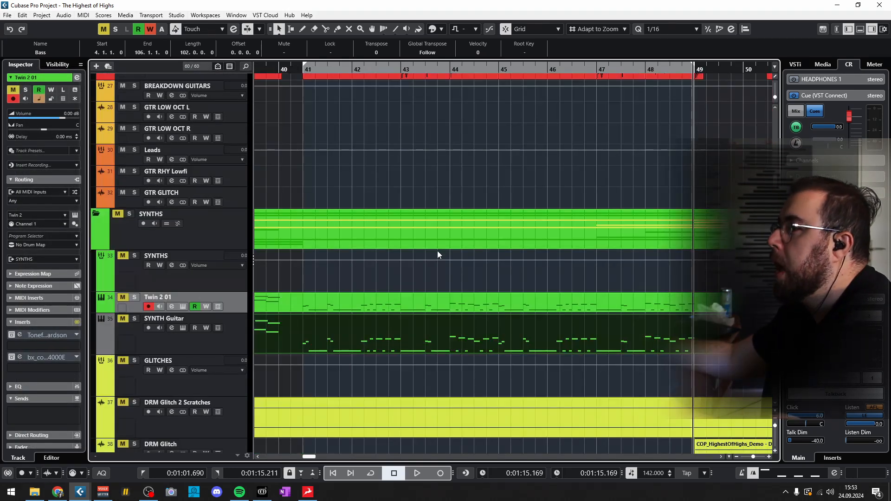
left_click(241, 346)
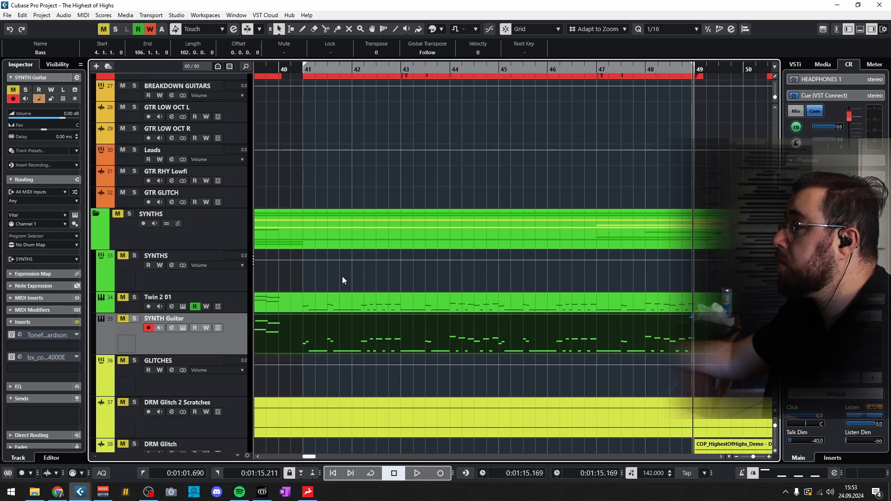
key("KP_Divide")
double_click(432, 333)
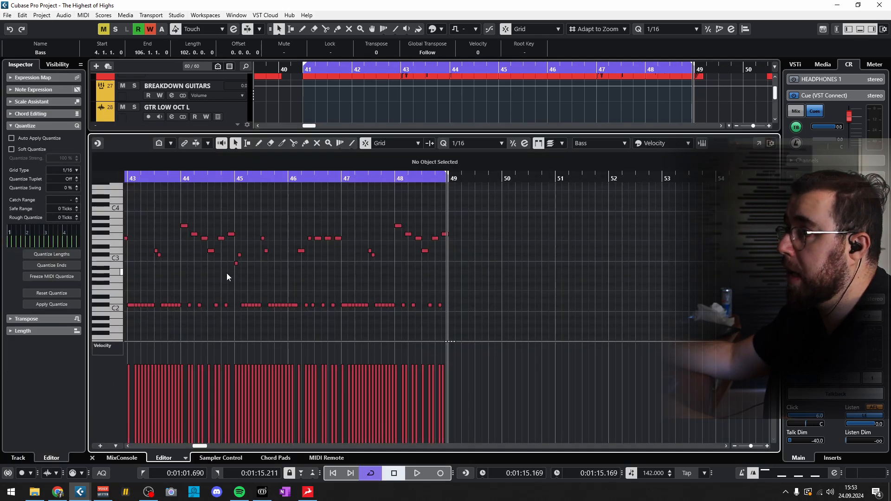
scroll(324, 273, "left", 8)
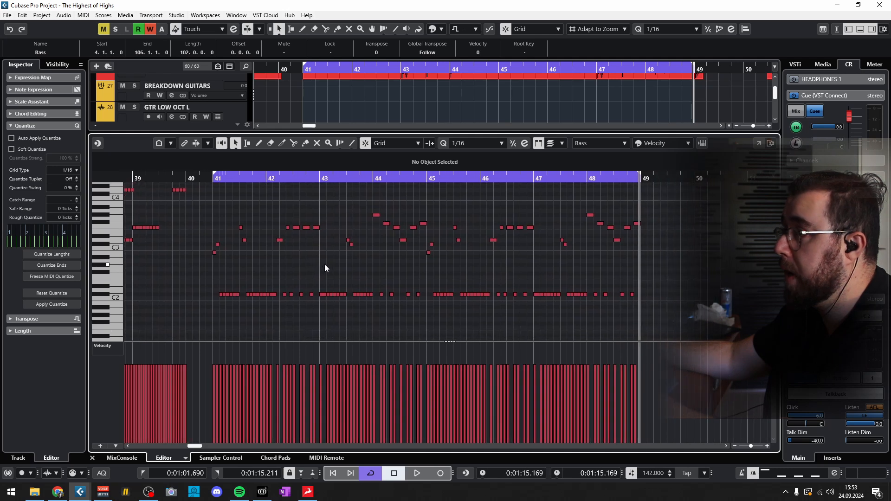
left_click(861, 30)
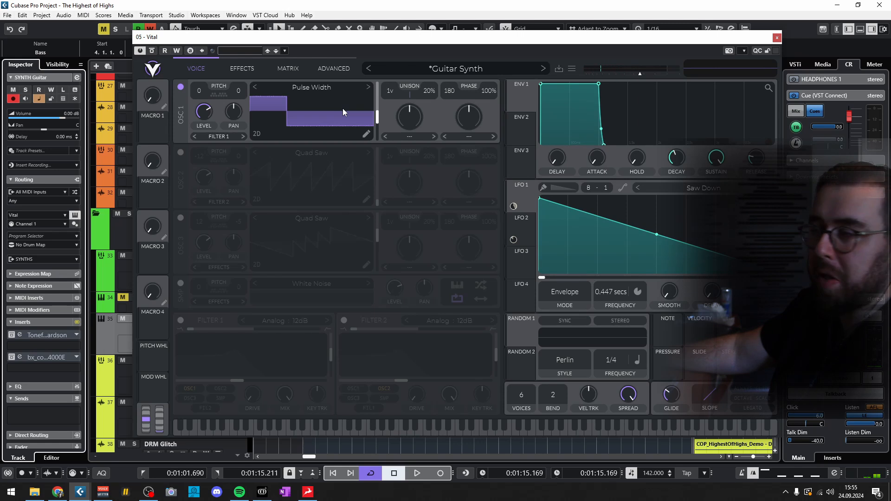
- Isolate oscillator 2 in Vital and compare its sound with and without oscillator 1
left_click(181, 88)
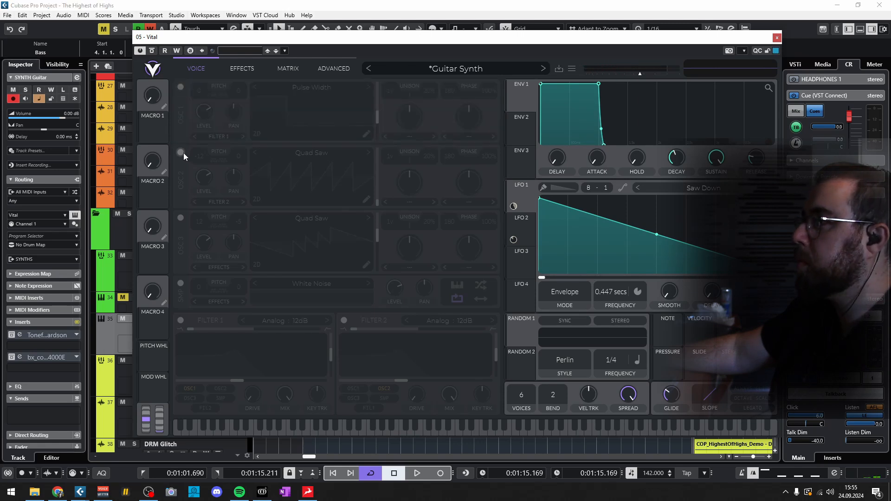
left_click(180, 152)
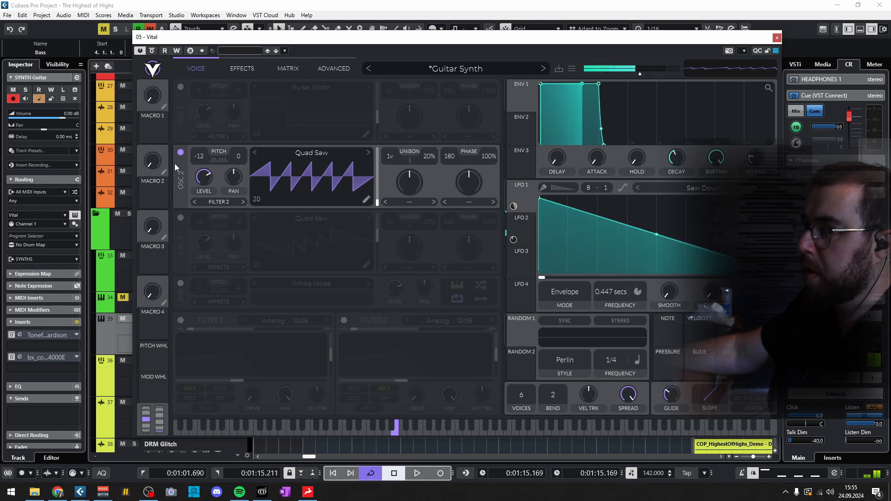
left_click(181, 88)
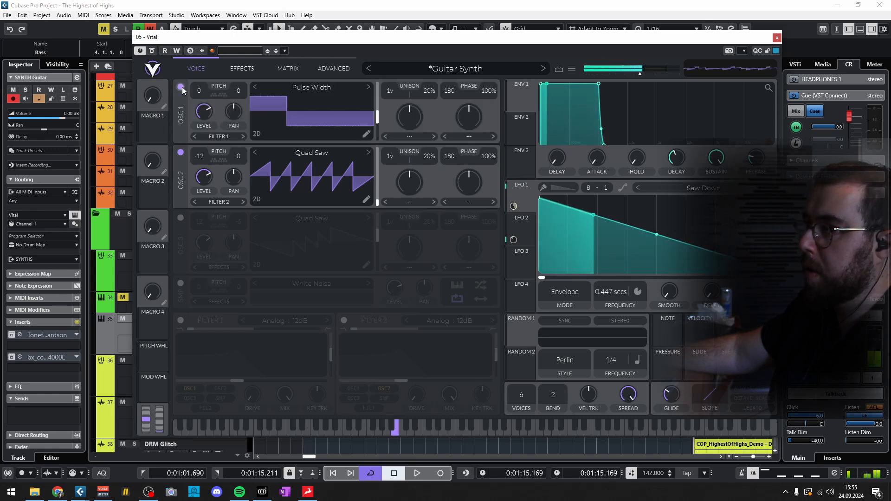
left_click(181, 88)
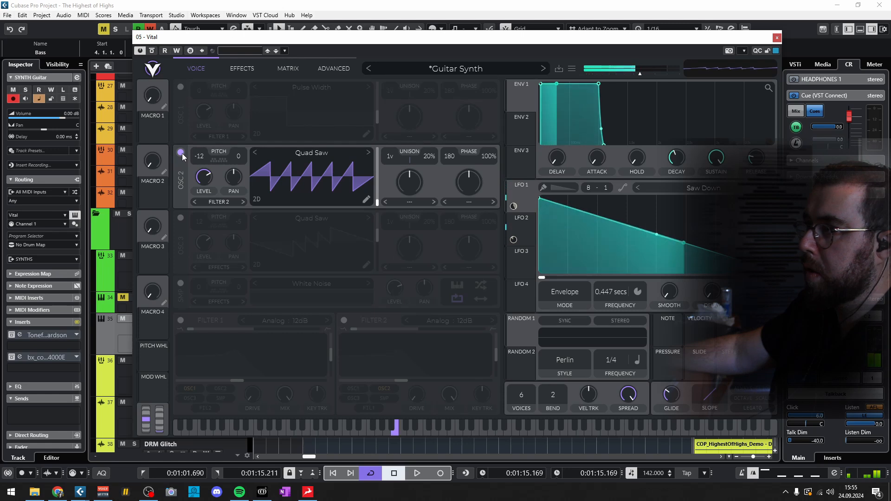
- Toggle oscillator 2 off and on, reset its transpose and return it to -12
left_click(182, 153)
left_click(182, 153)
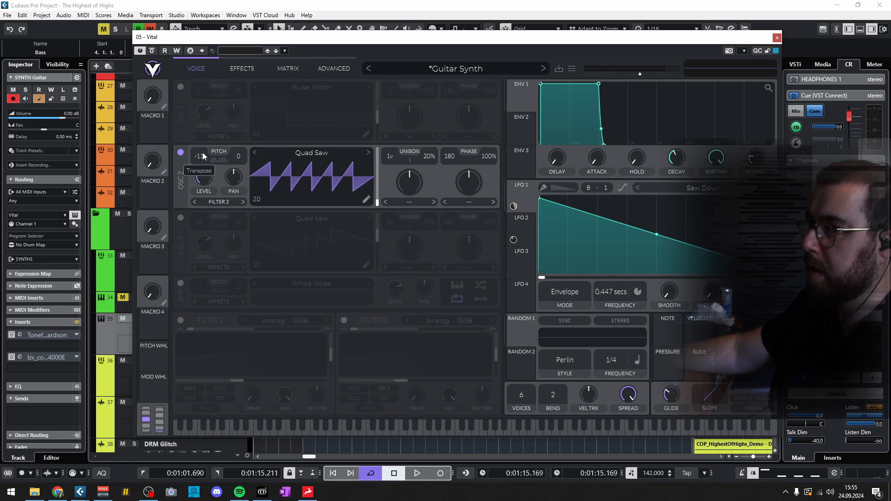
double_click(203, 157)
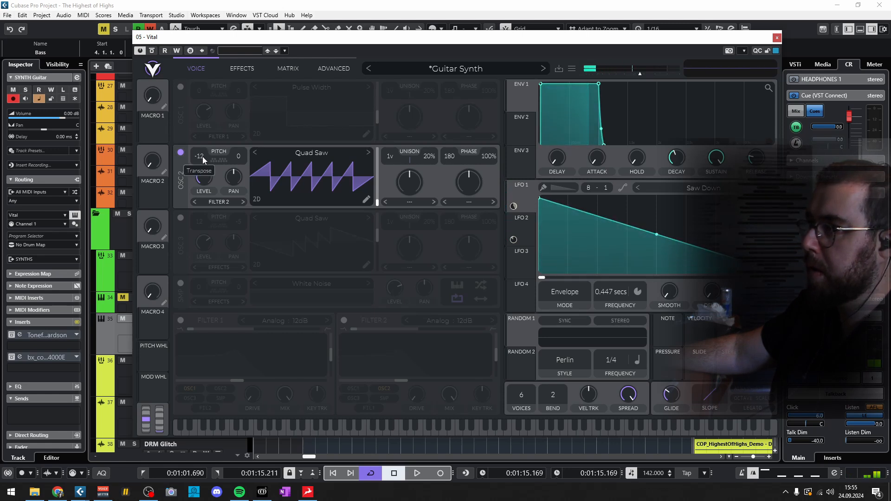
left_click_drag(202, 157, 201, 210)
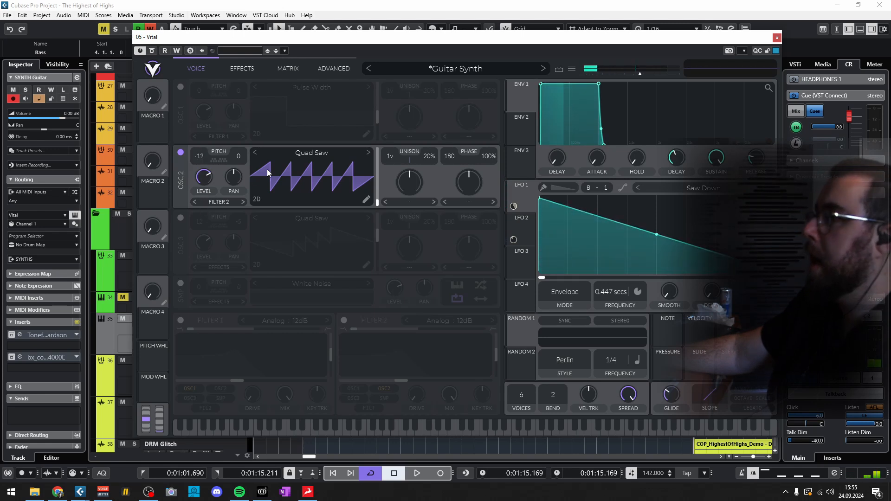
- Audition oscillator 3 on its own, then enable oscillators 1 and 2 alongside it
left_click(181, 152)
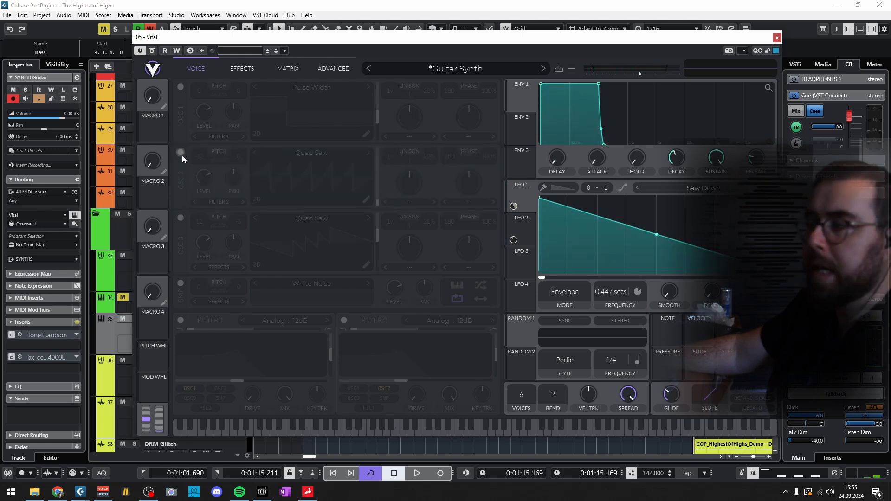
left_click(180, 218)
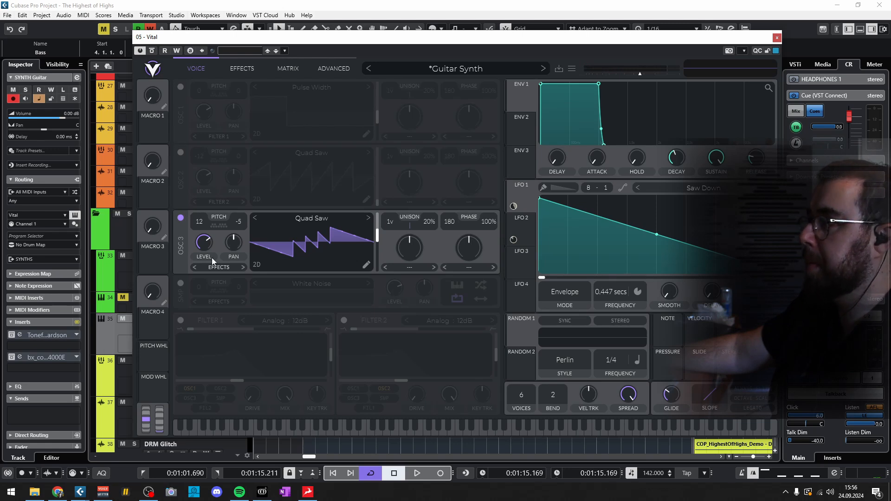
left_click(182, 86)
left_click(180, 152)
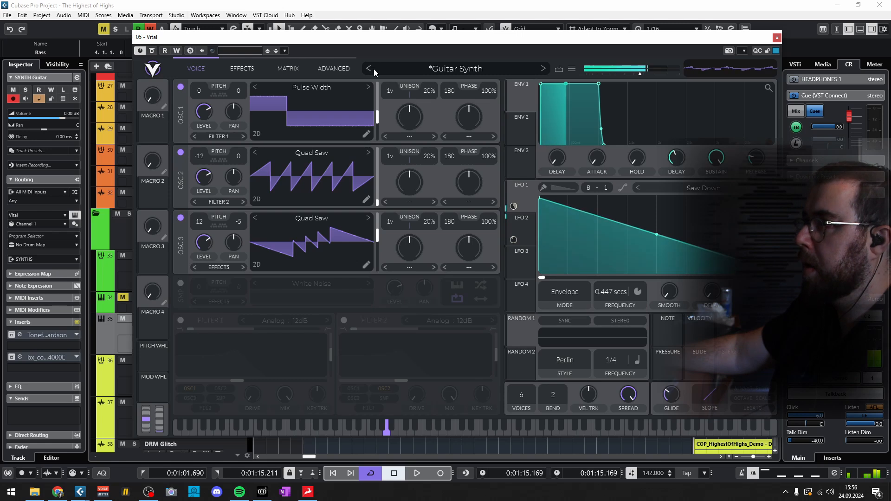
- Enable Vital's EQ and flanger effects and close the plug-in window
left_click(242, 65)
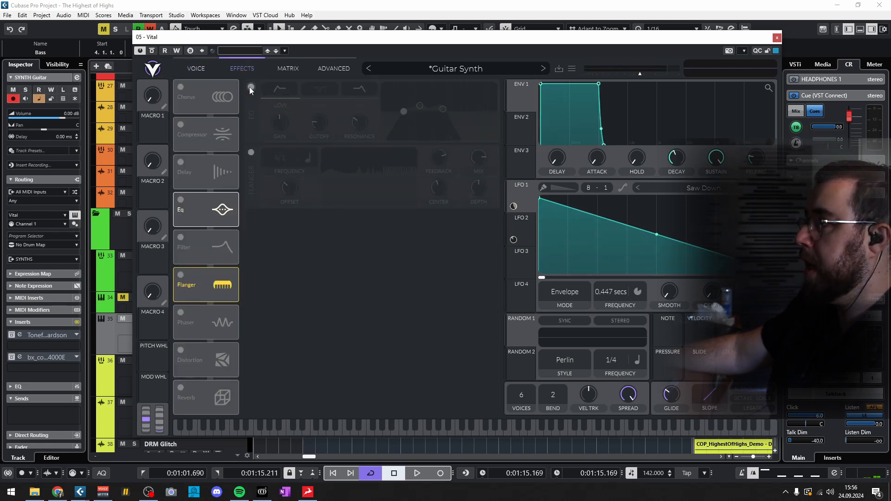
left_click(250, 87)
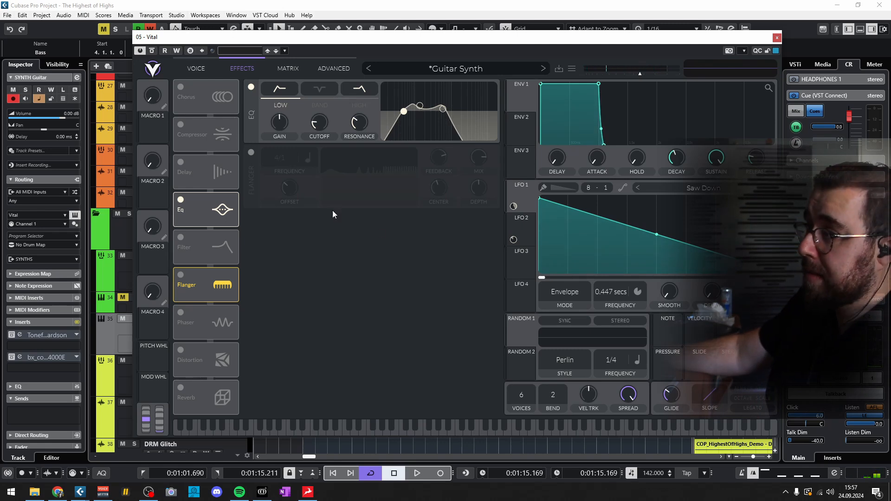
left_click(250, 153)
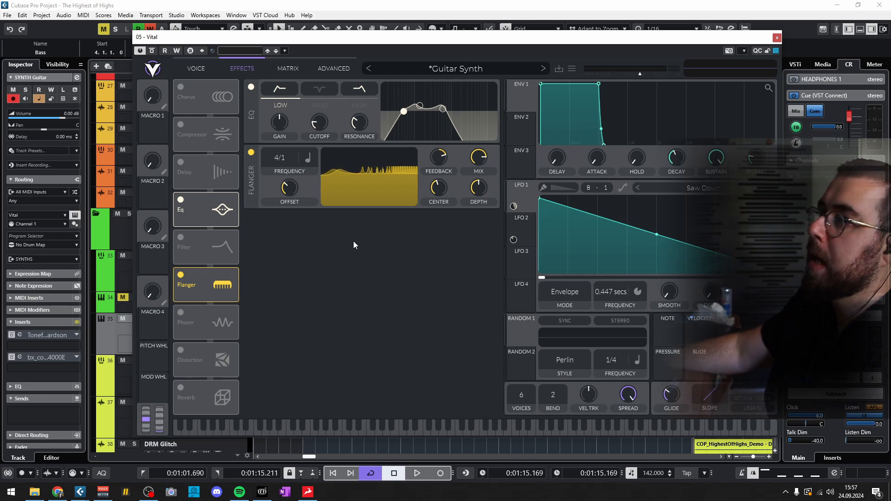
left_click(776, 37)
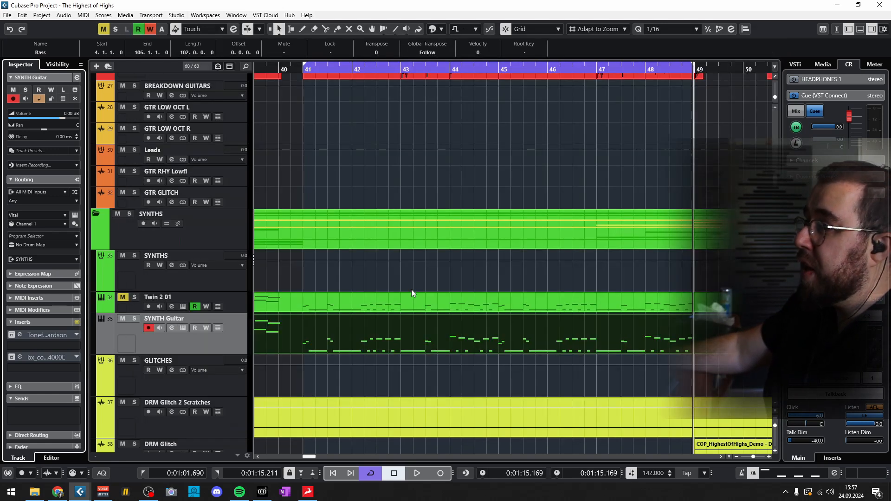
- Solo the SYNTH Guitar track and audition it from bar 41, stopping around bar 45
left_click(134, 318)
scroll(289, 309, "up", 5)
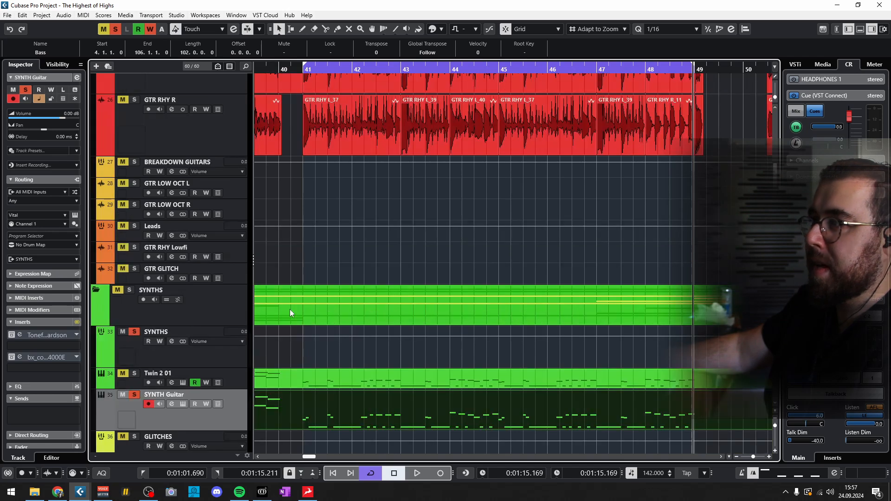
double_click(304, 71)
scroll(464, 218, "down", 5)
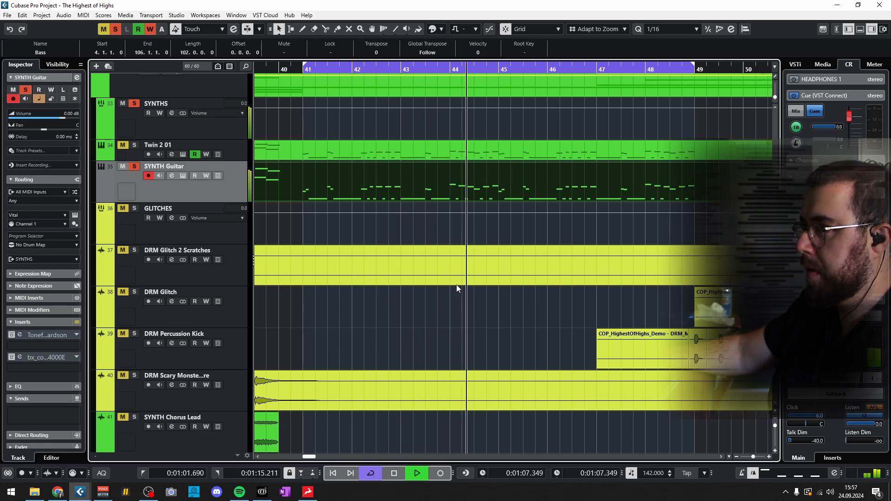
left_click(401, 473)
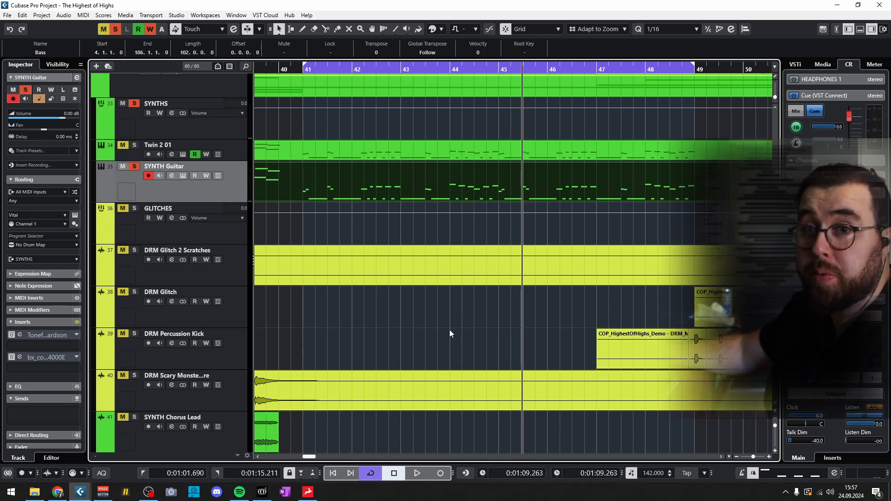
scroll(449, 330, "up", 5)
scroll(449, 329, "up", 2)
left_click(134, 147)
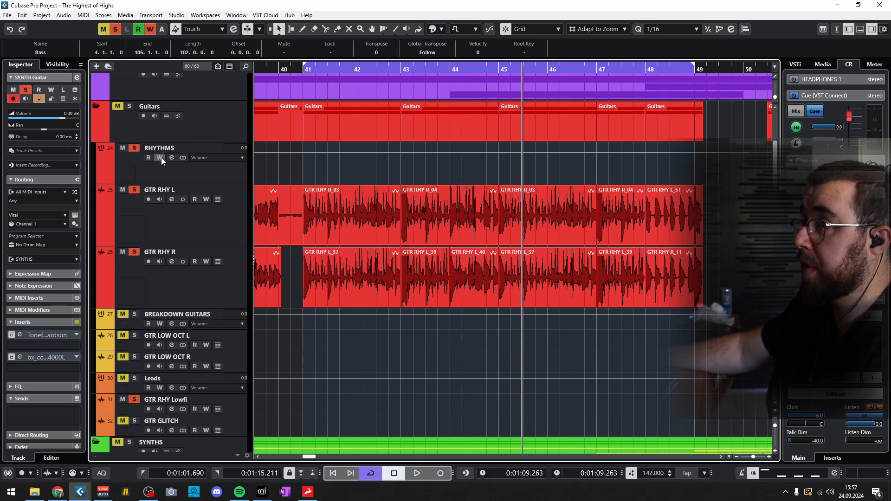
- Deactivate all track solos and play the arrangement from bar 41
left_click(118, 28)
scroll(322, 223, "down", 7)
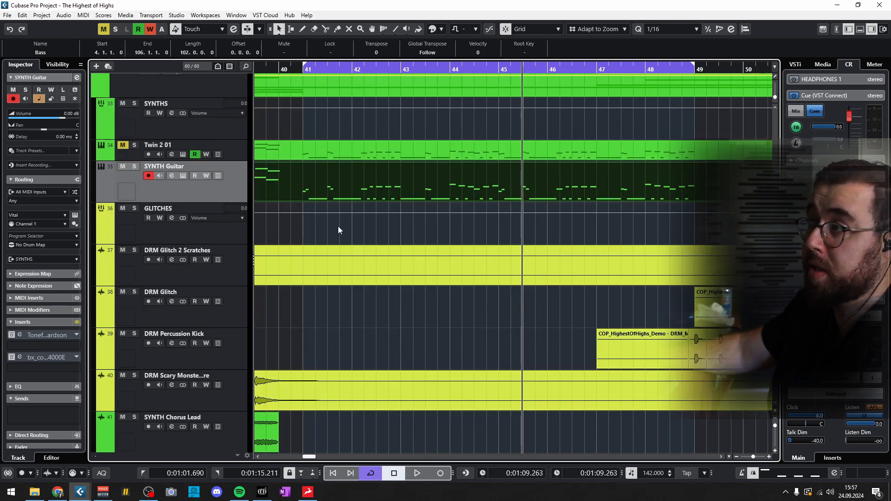
left_click(305, 70)
key("space")
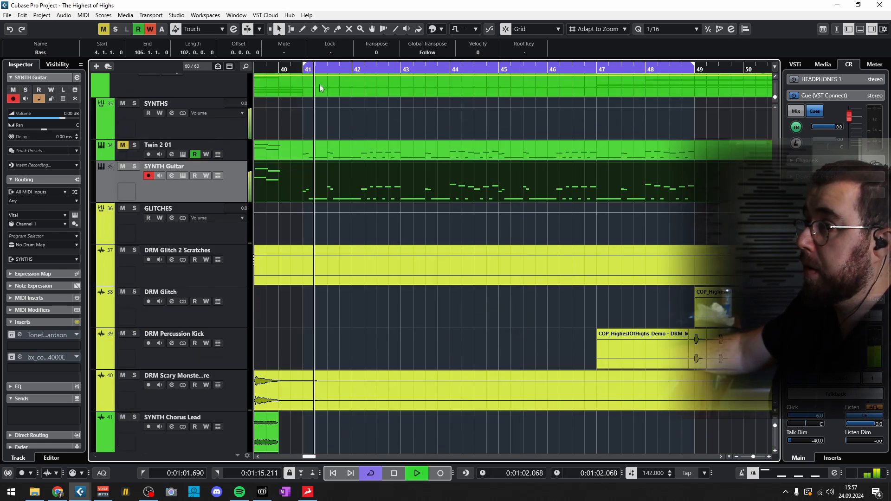
- Raise Vital's output volume on the SYNTH Guitar track to about -13.12 dB, close the plug-in window and stop playback
left_click(184, 176)
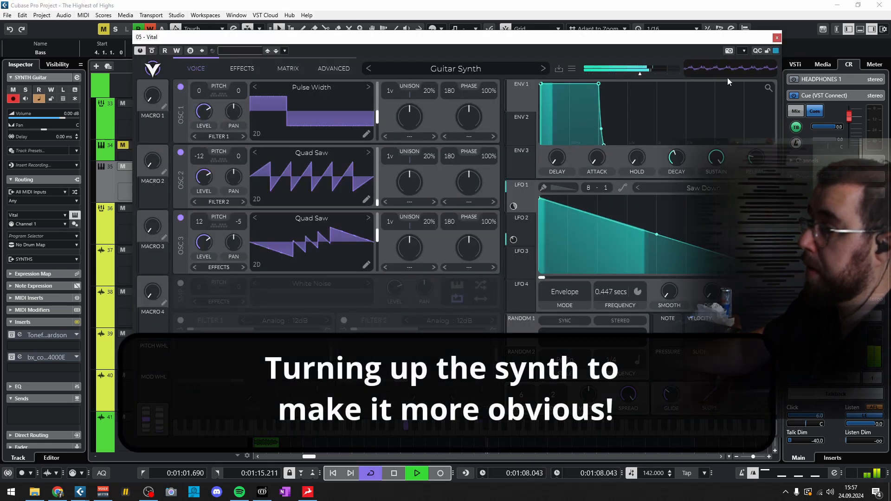
left_click_drag(641, 74, 643, 75)
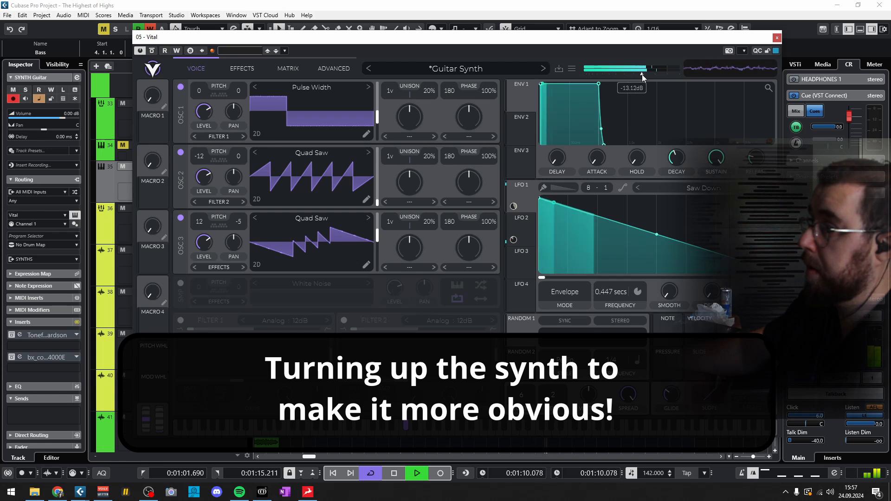
left_click(777, 38)
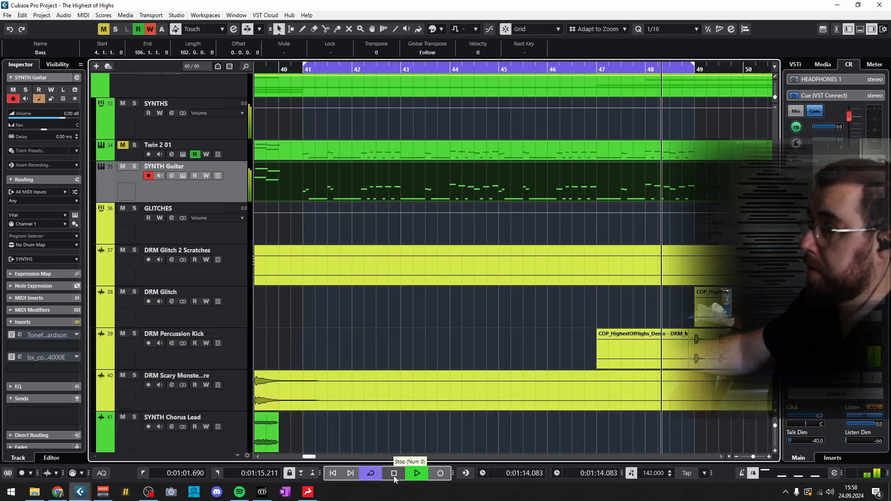
left_click(394, 475)
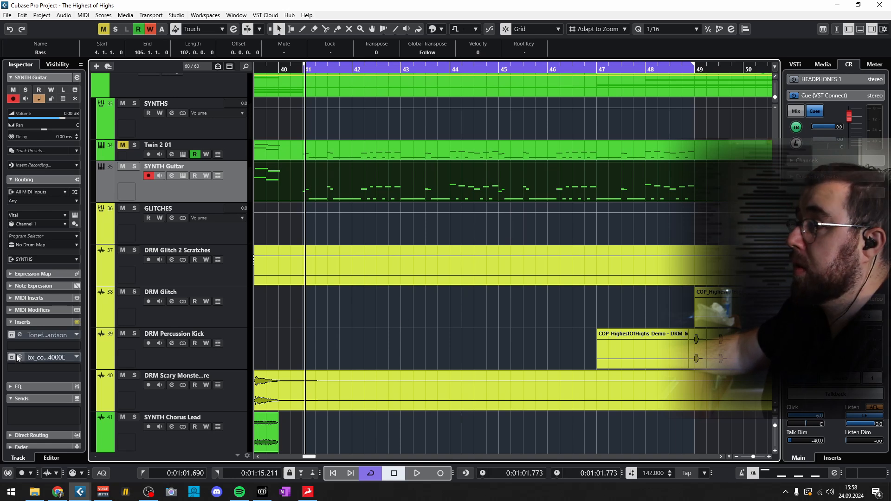
- Open the Toneforge Jason Richardson insert on the SYNTH Guitar track, activate it and play the arrangement from bar 41
left_click(37, 336)
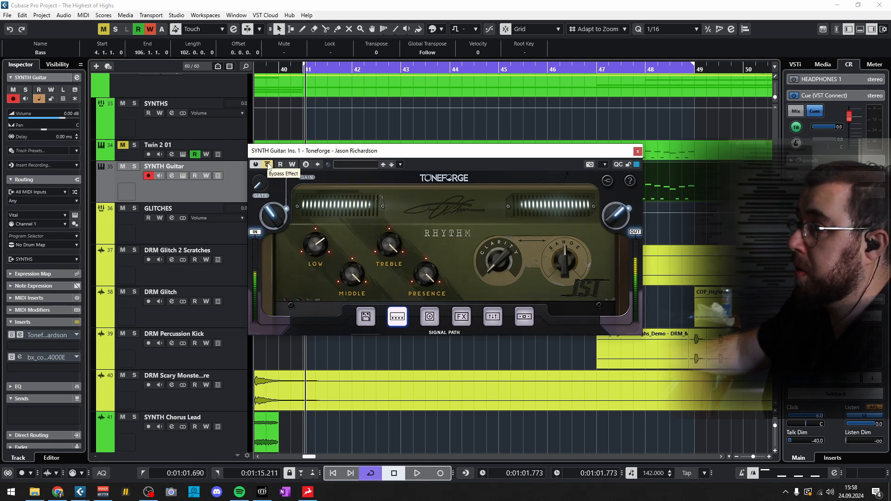
left_click(268, 165)
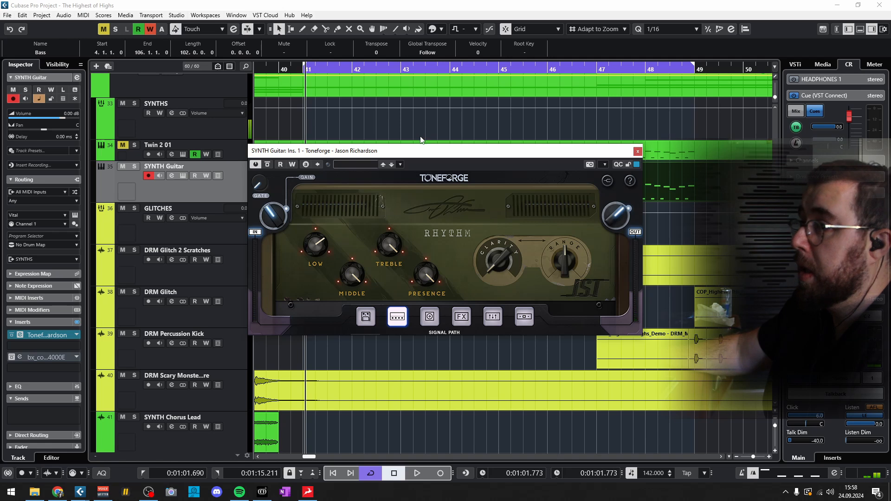
double_click(284, 69)
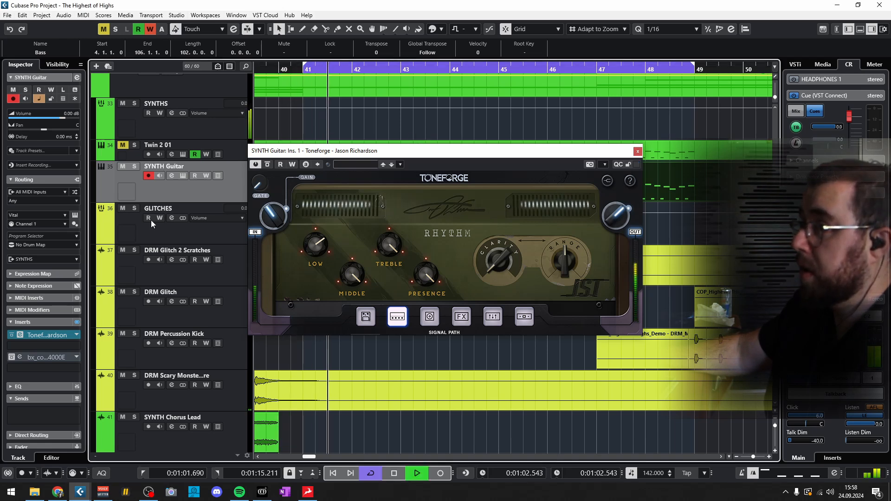
- Solo the SYNTH Guitar track, compare Toneforge bypassed and active, and close its window and stop playback
left_click(134, 166)
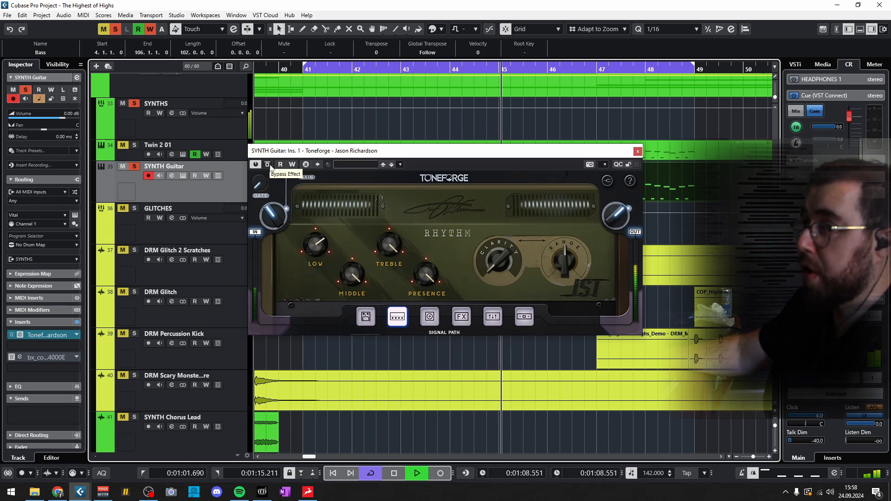
left_click(269, 166)
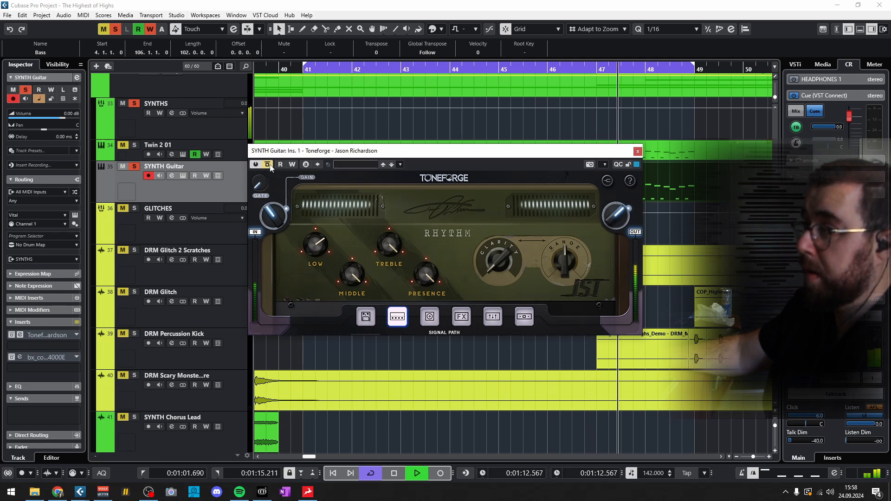
left_click(269, 165)
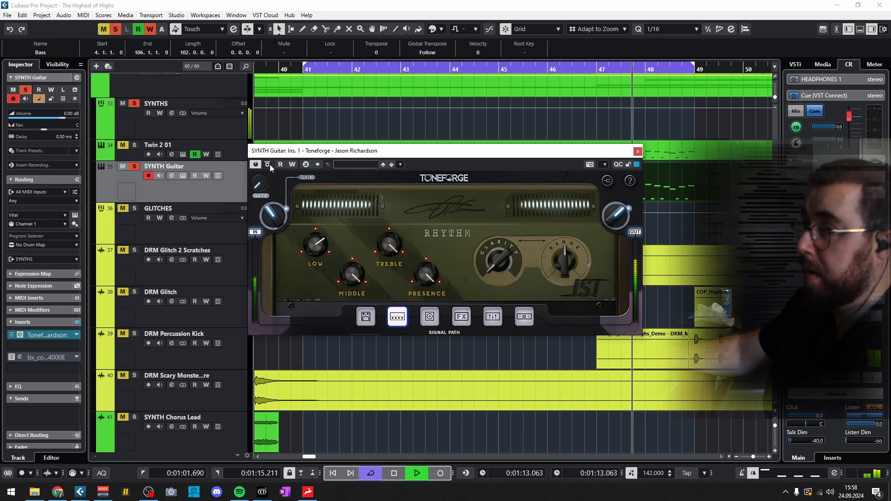
left_click(638, 151)
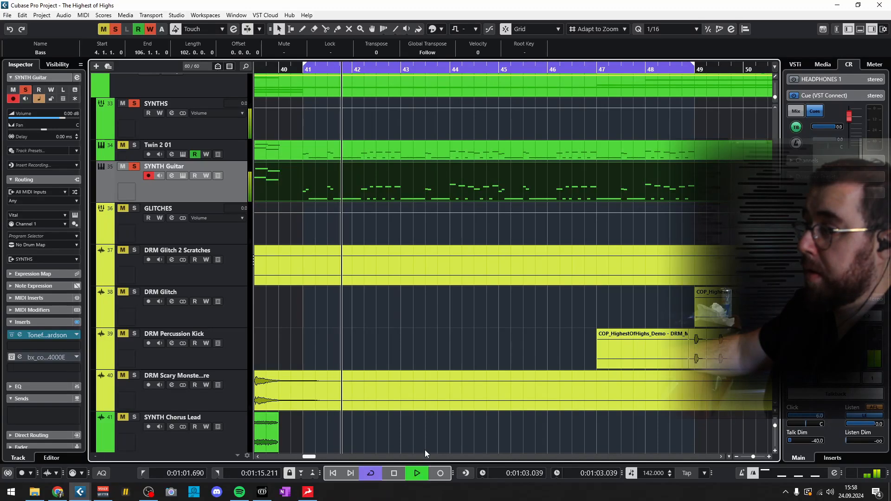
key("space")
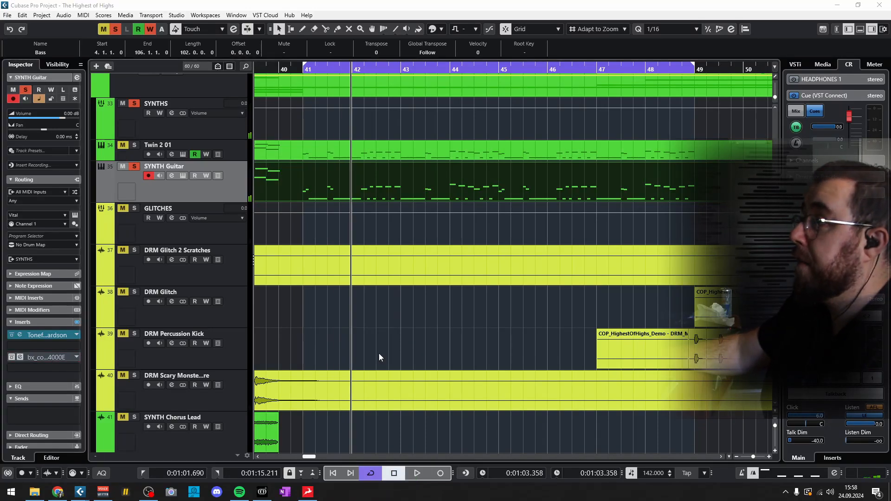
- Activate the bx_console SSL 4000 E insert on SYNTH Guitar and compare it bypassed and active during playback
left_click_drag(890, 120, 378, 60)
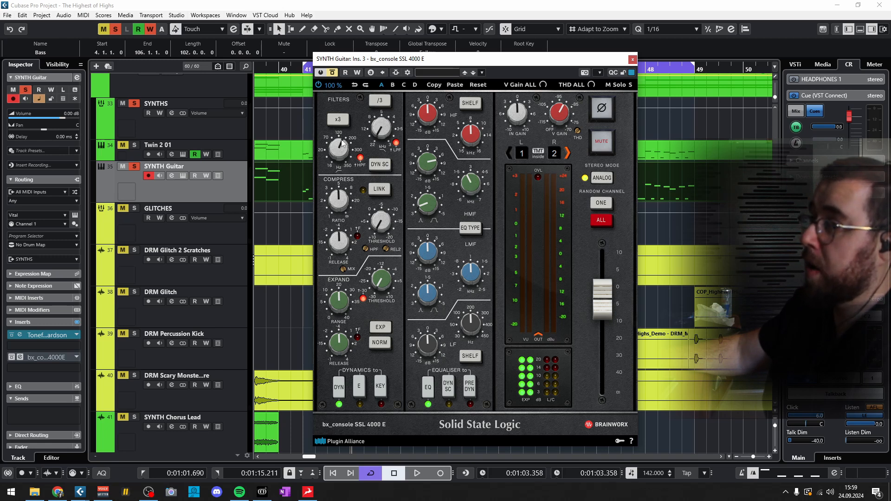
left_click(333, 72)
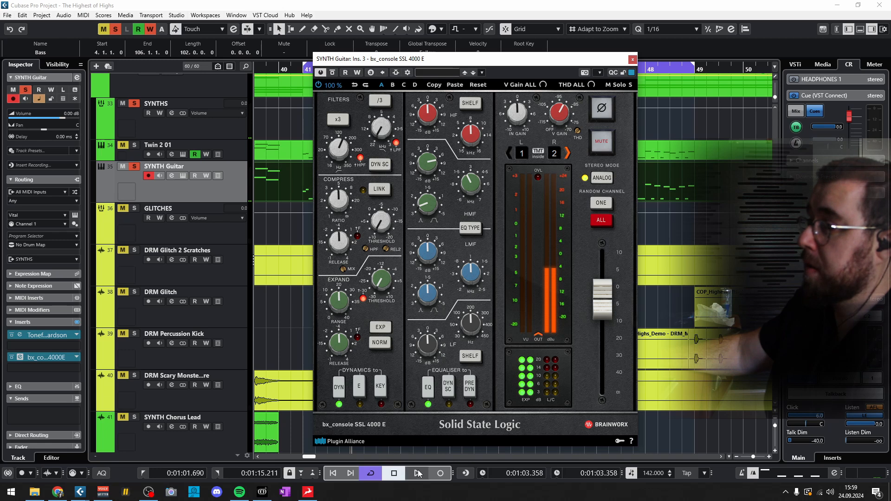
left_click(417, 472)
left_click(333, 72)
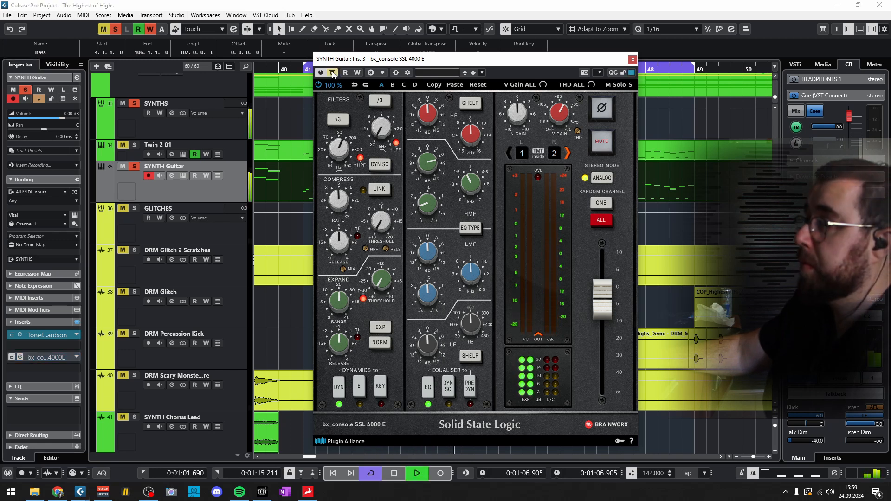
left_click(333, 73)
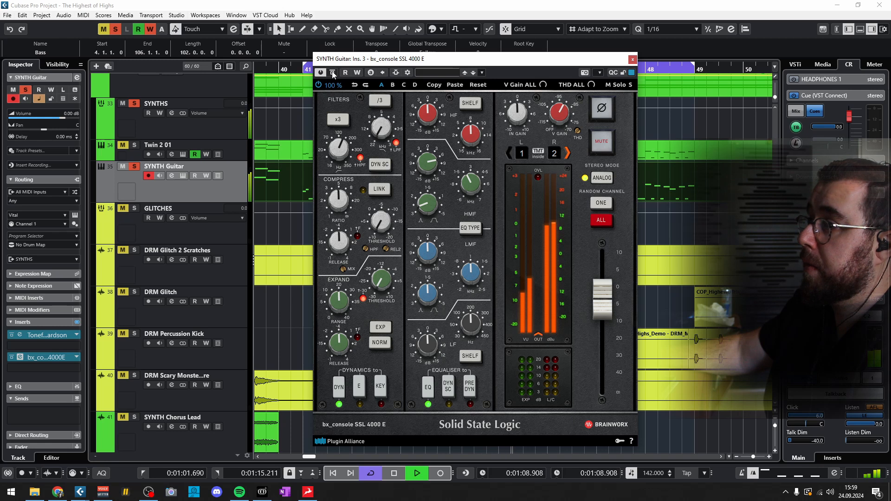
left_click(388, 473)
- Open Toneforge again and turn up its input knob while playing the soloed SYNTH Guitar track, then stop playback
left_click(49, 335)
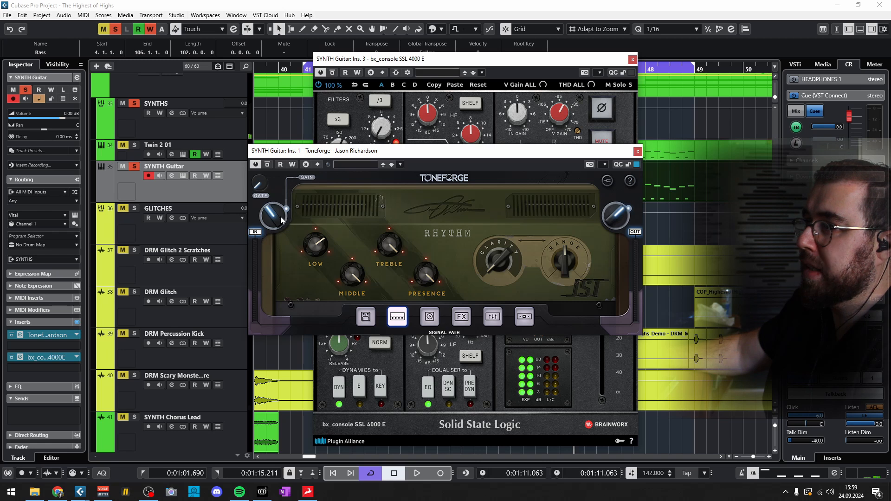
left_click(416, 472)
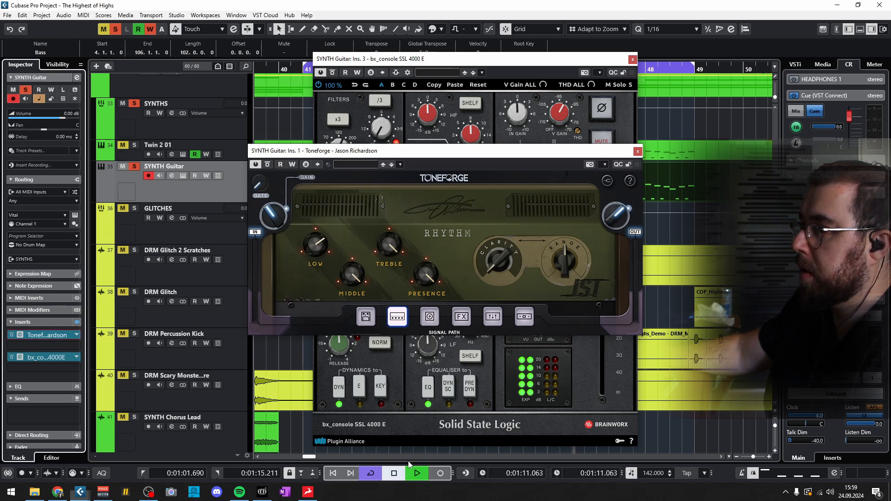
scroll(279, 200, "up", 3)
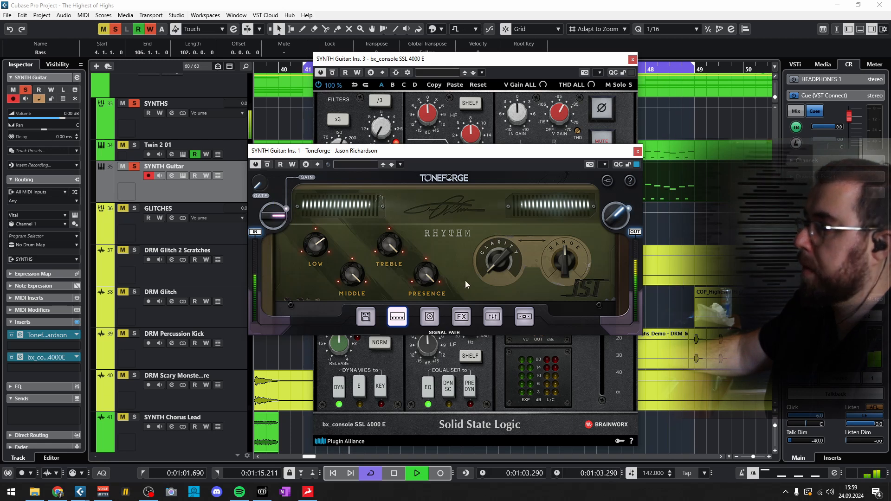
left_click(395, 473)
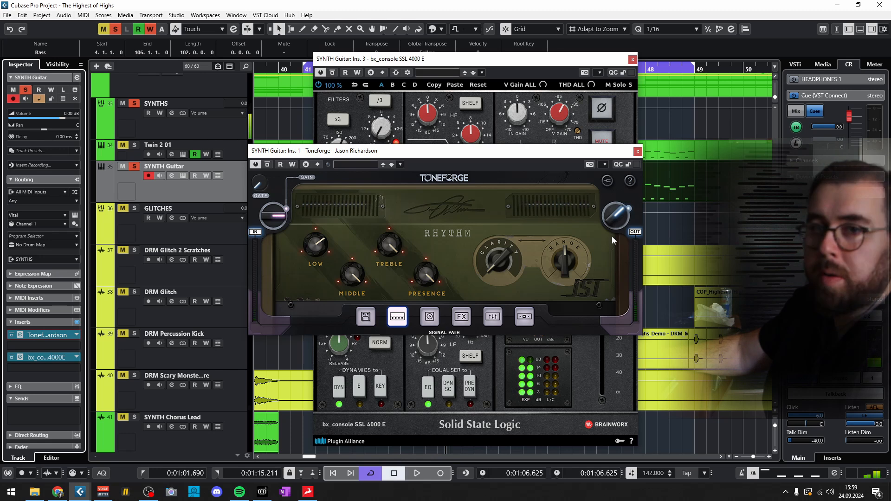
- Close the Toneforge and bx_console windows, deactivate all track solos and play the full arrangement from bar 41
left_click(638, 151)
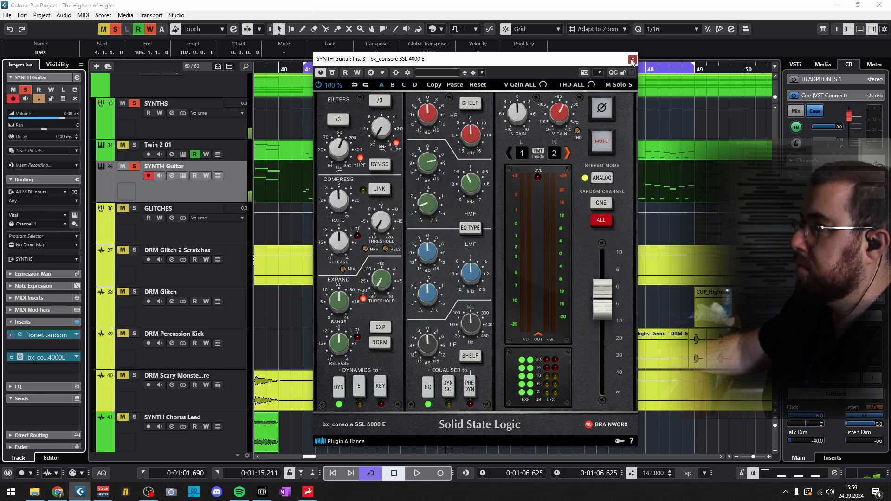
left_click(632, 59)
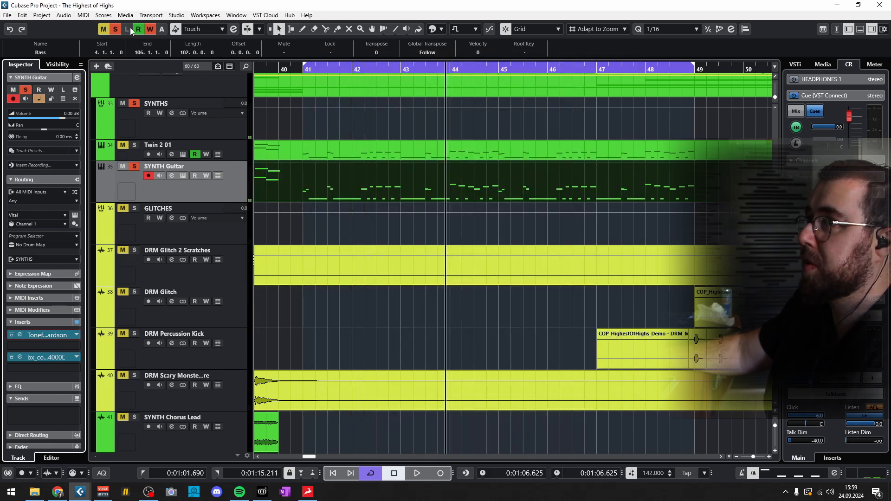
left_click(118, 32)
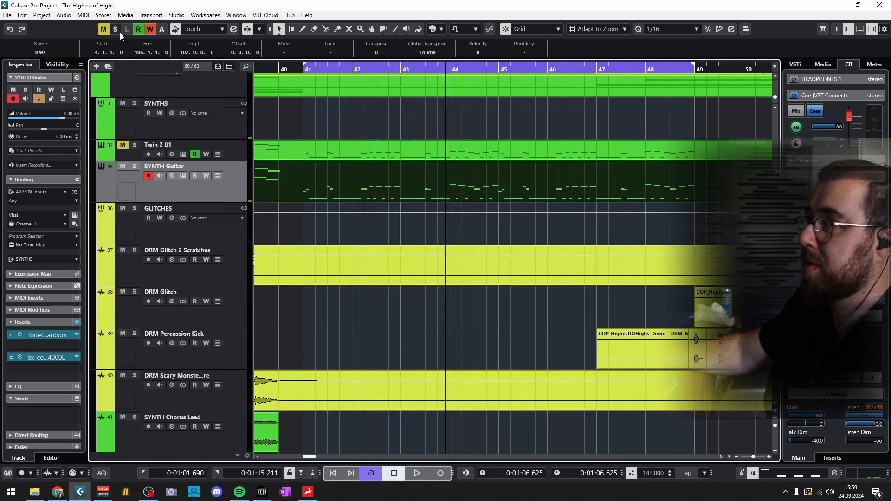
left_click(271, 67)
key("space")
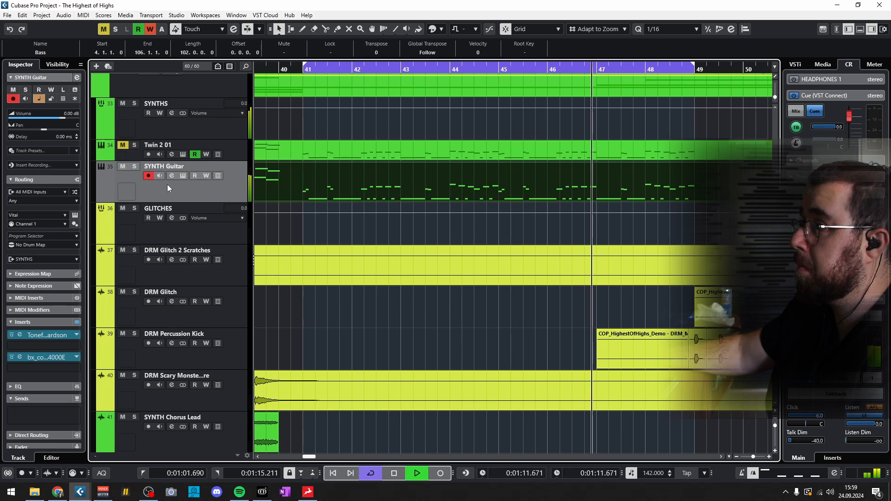
- Mute and unmute the SYNTH Guitar track during playback to compare the mix without and with it, then stop
left_click(122, 166)
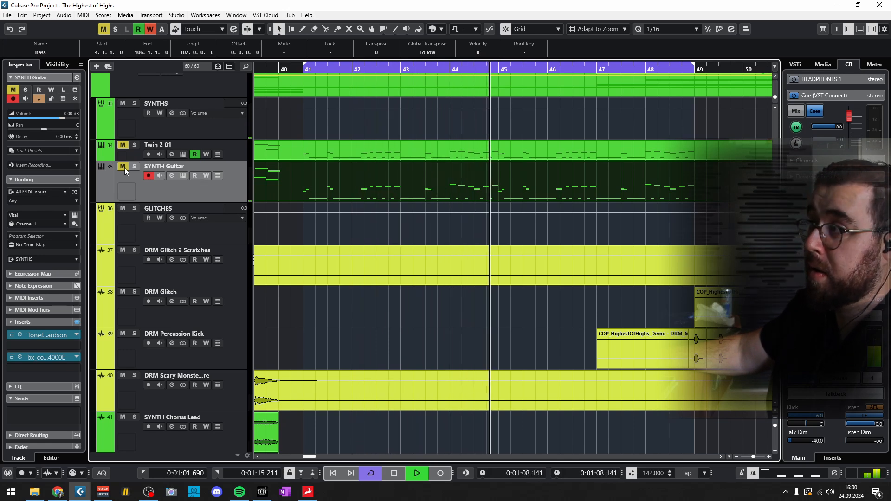
left_click(125, 168)
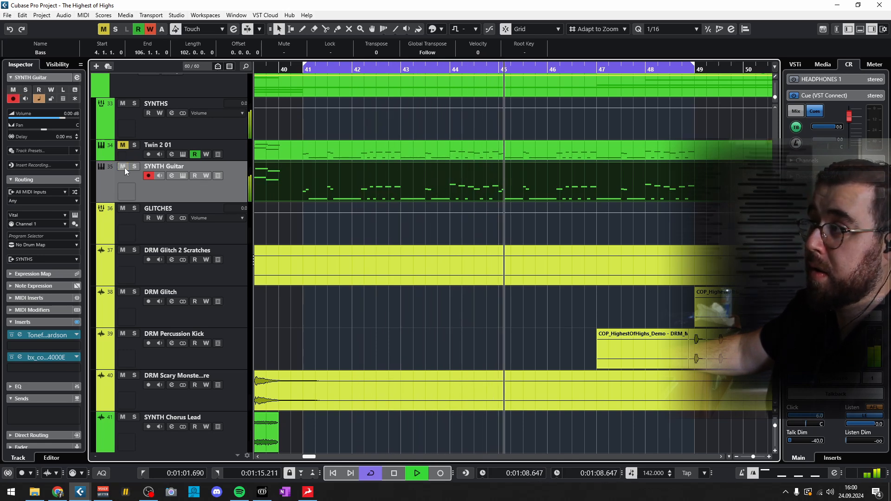
left_click(395, 473)
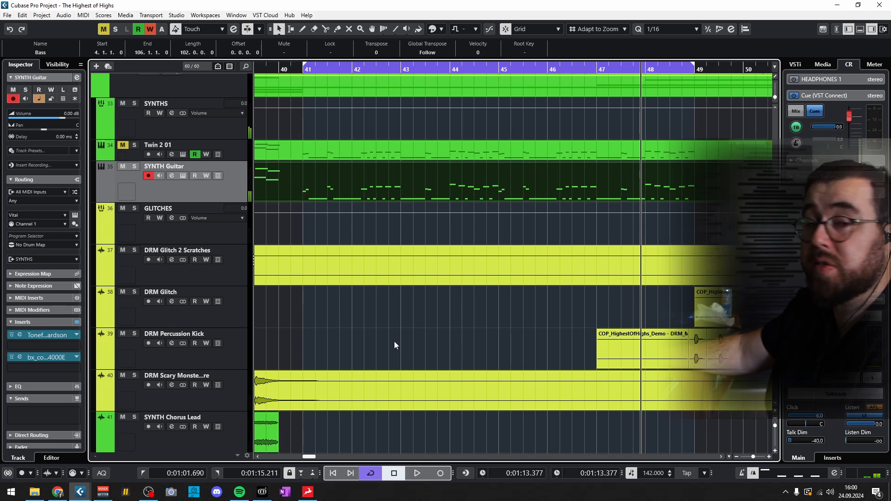
- In Vital, lower the levels of oscillators 3 and 2 and raise oscillator 1 while auditioning in the mix, then stop playback
left_click(182, 176)
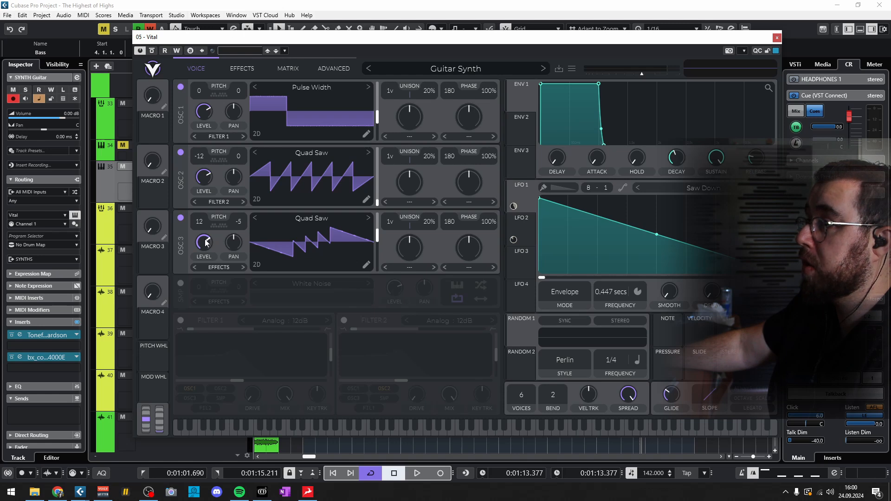
left_click(416, 473)
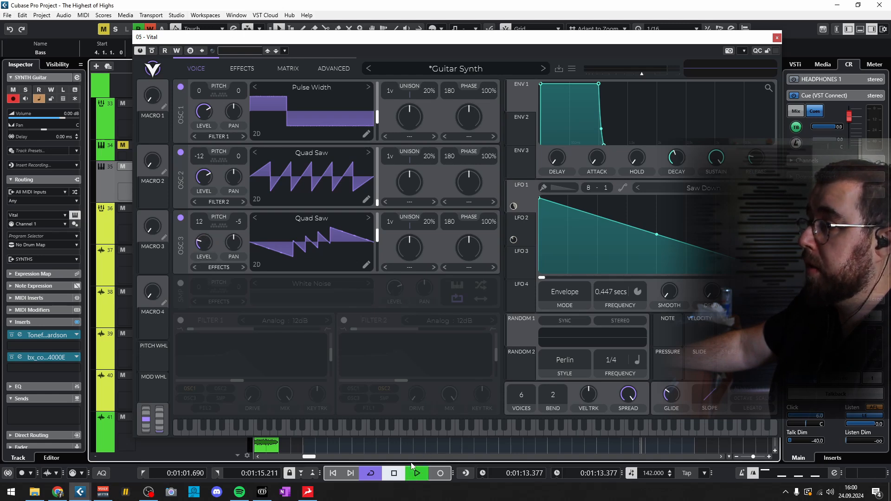
left_click_drag(205, 239, 205, 244)
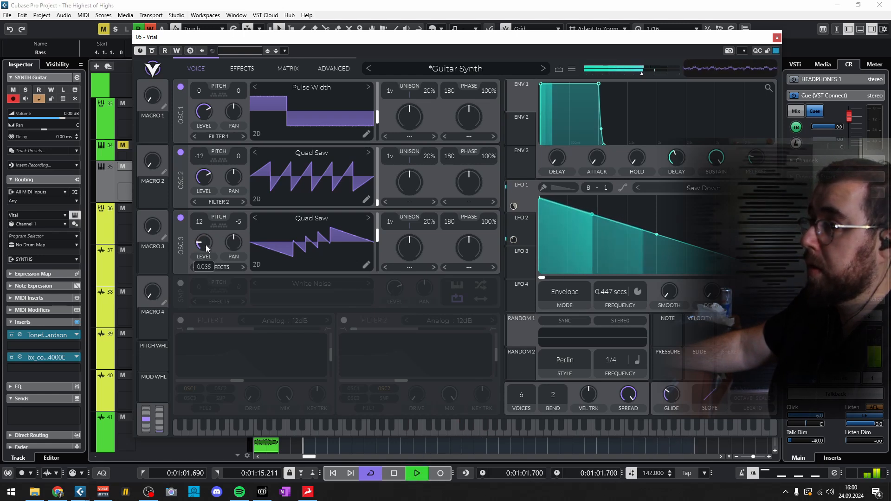
left_click_drag(204, 174, 203, 206)
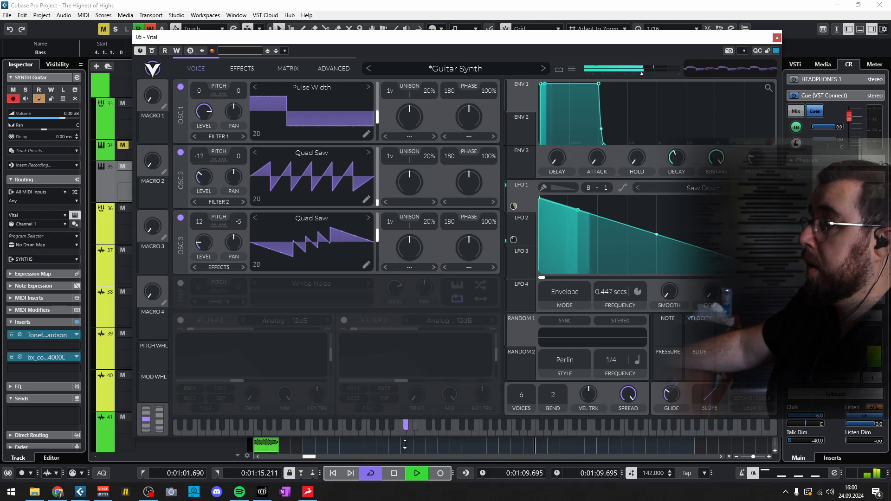
key("space")
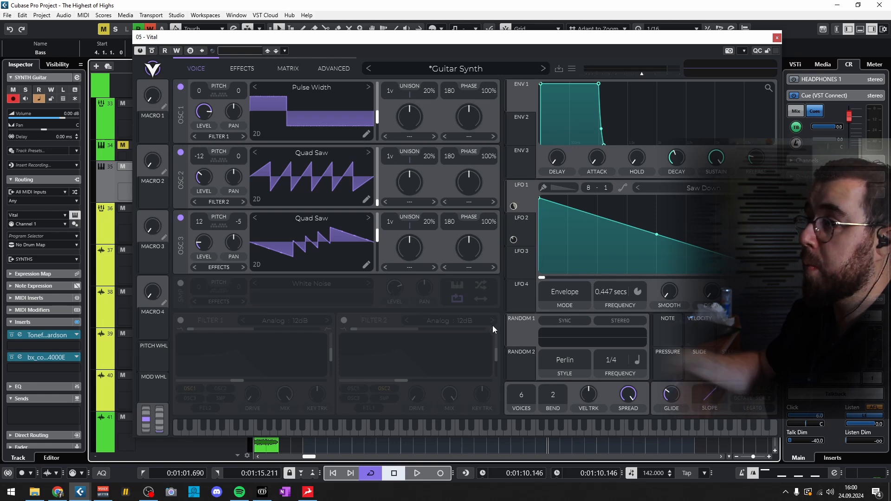
- Restore the levels of oscillators 2 and 3 and close the Vital window
mouse_move(211, 176)
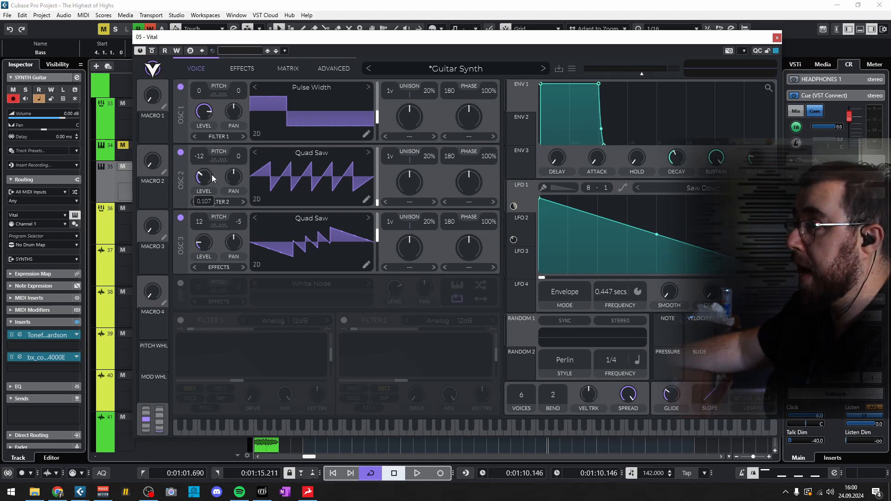
double_click(202, 237)
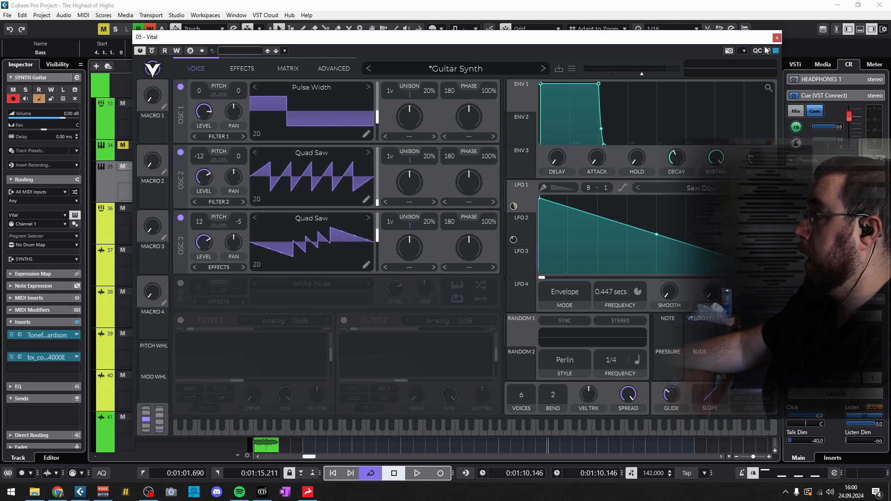
left_click(776, 38)
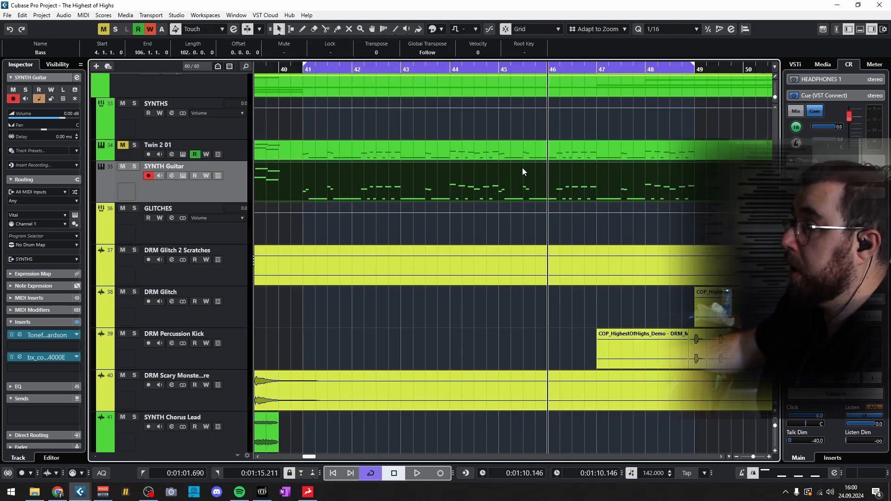